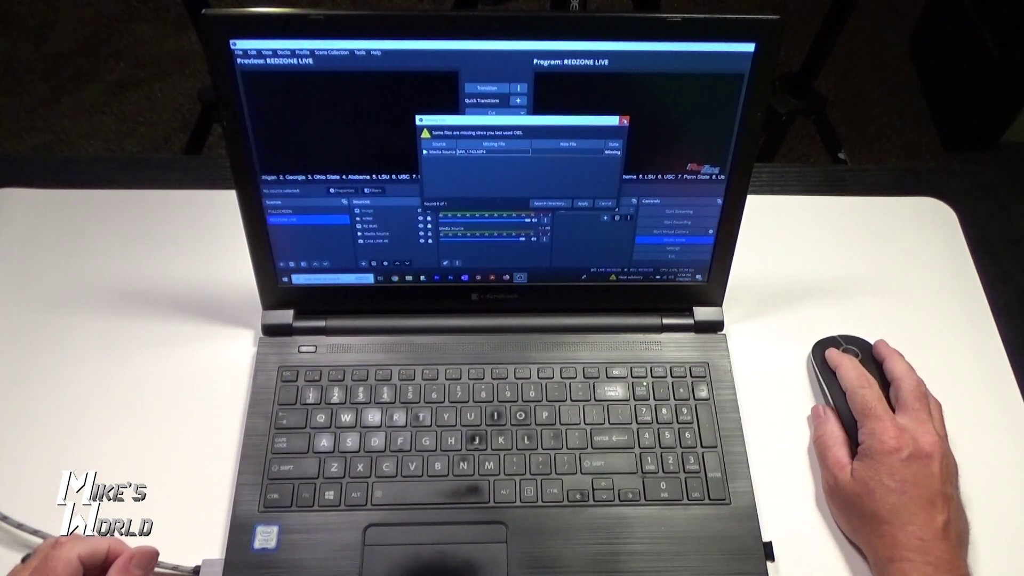
# Step: Dismiss the Missing Files warning and start recording the RECORD scene
pyautogui.click(604, 203)
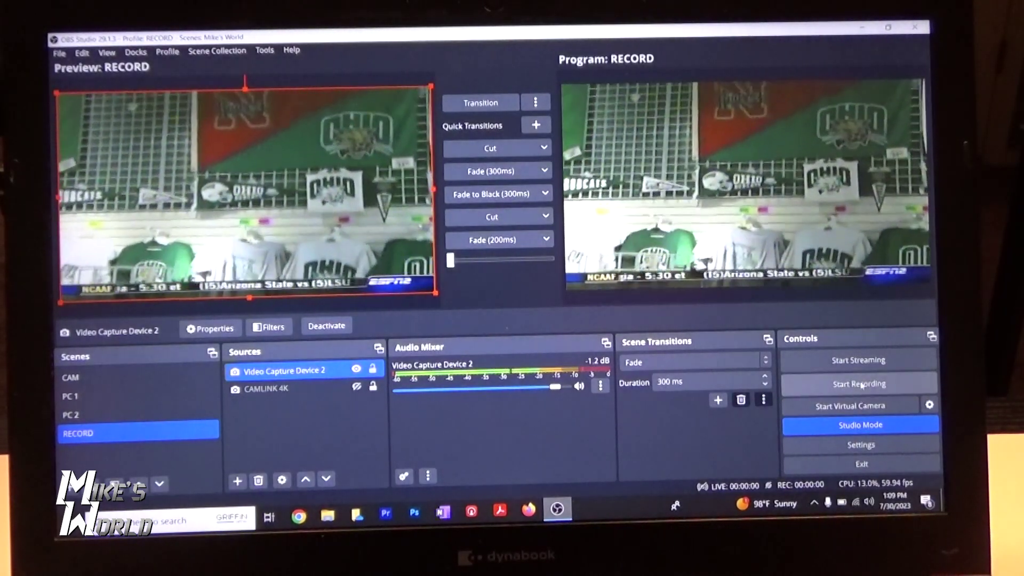
pyautogui.click(861, 385)
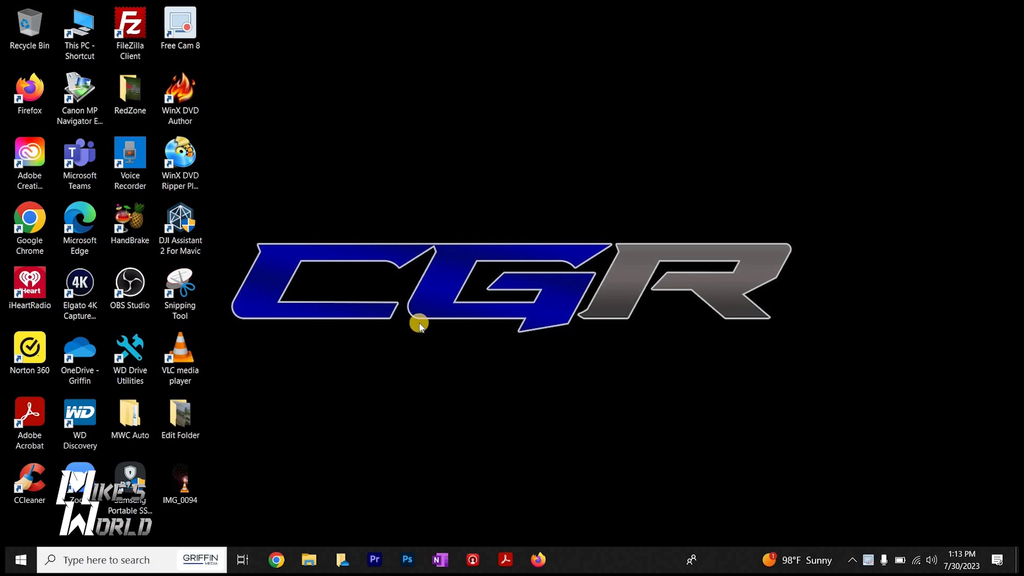
# Step: Relaunch OBS Studio maximized and bring up the Scene Collection menu
pyautogui.doubleClick(136, 281)
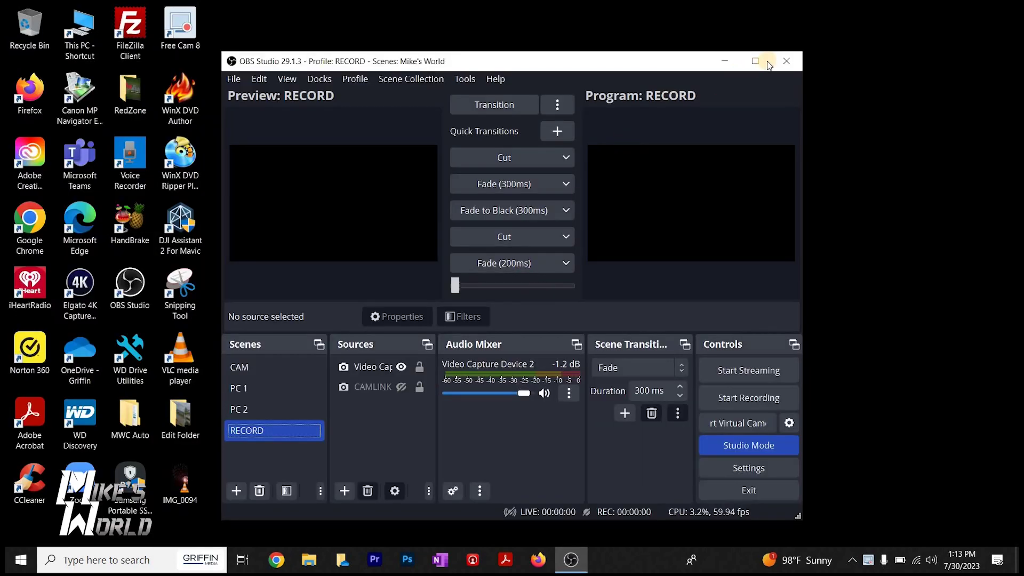
pyautogui.click(755, 61)
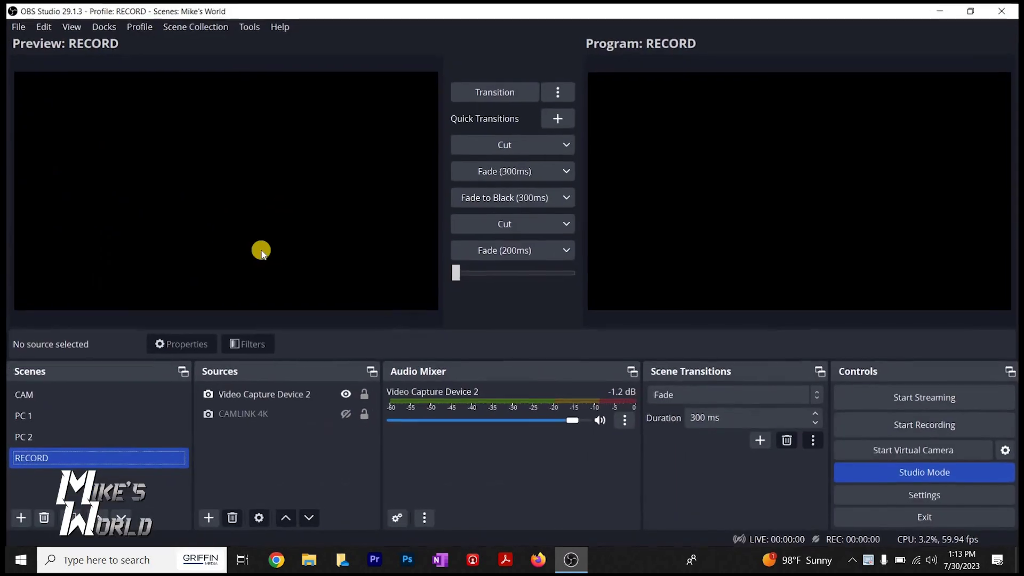
pyautogui.click(196, 26)
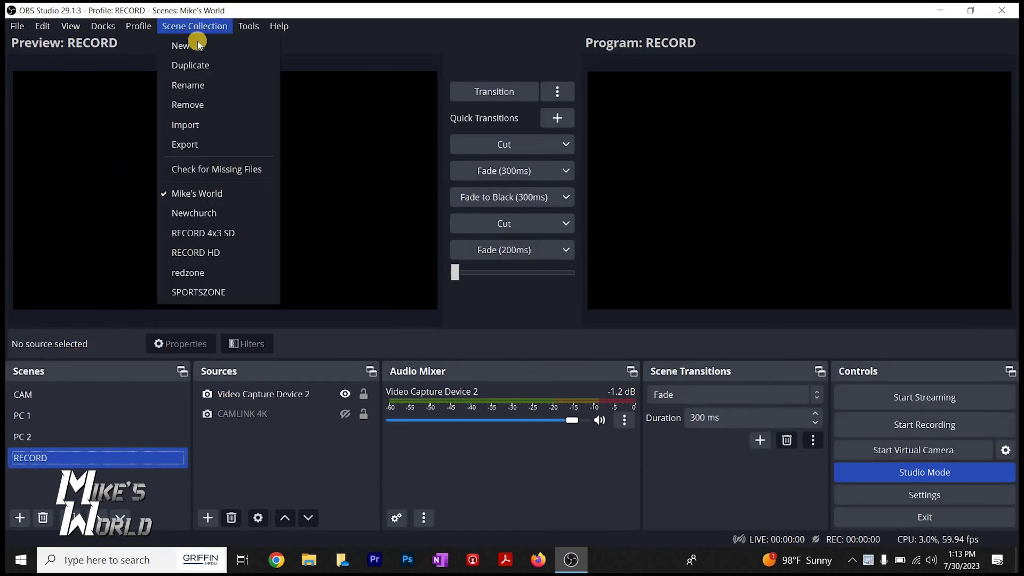
# Step: Create a new scene collection named 'record' and switch to it
pyautogui.click(196, 46)
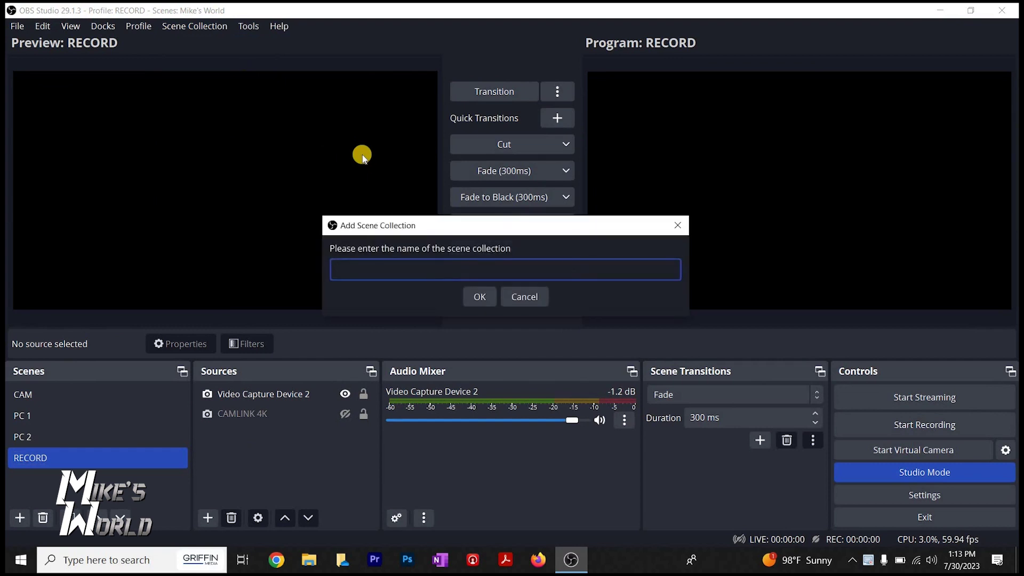
pyautogui.write('record')
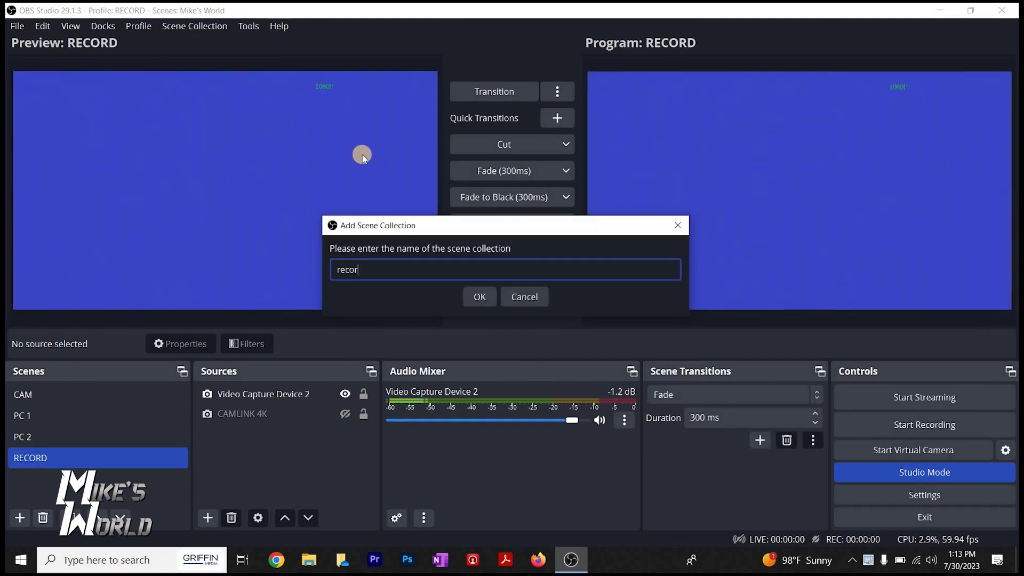
pyautogui.click(478, 296)
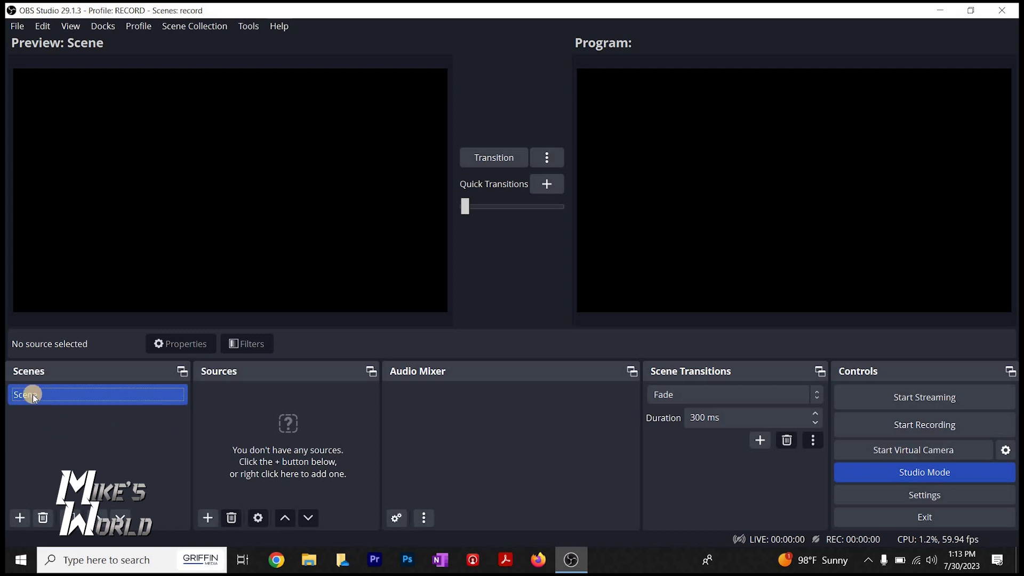
# Step: Keep the default scene name and add a Video Capture Device source showing its device list
pyautogui.press('Return')
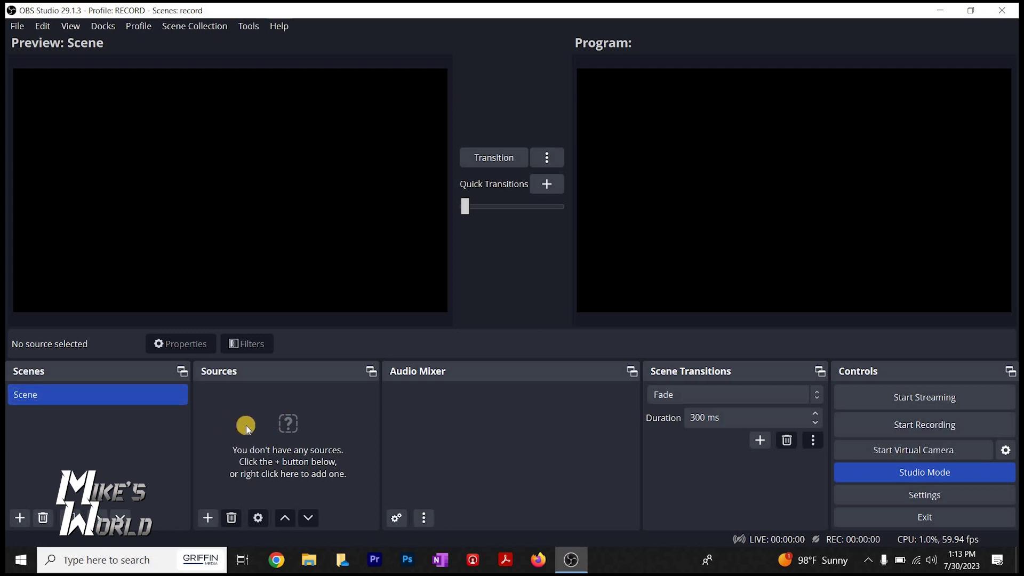
pyautogui.click(209, 519)
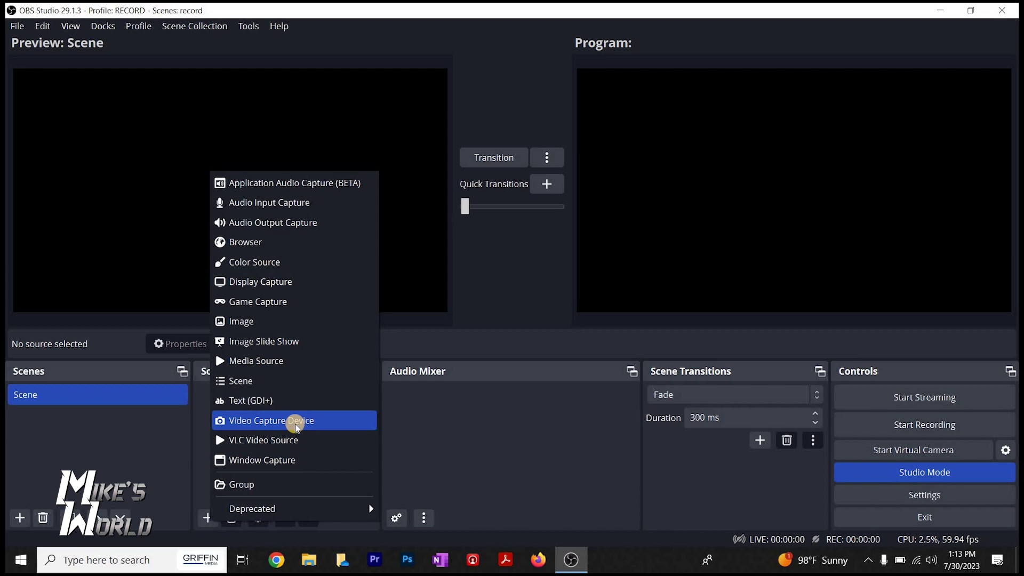
pyautogui.click(349, 424)
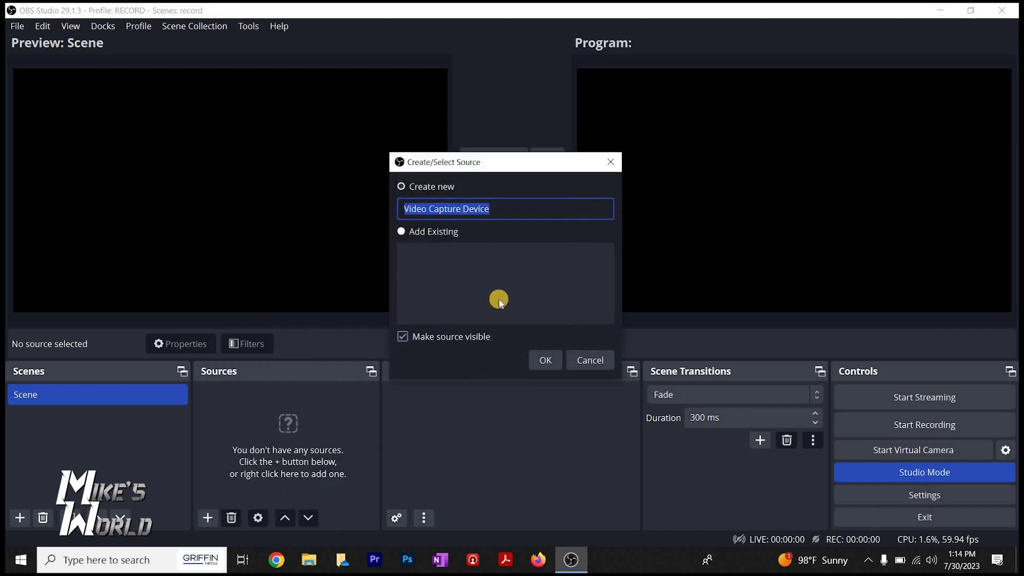
pyautogui.click(547, 362)
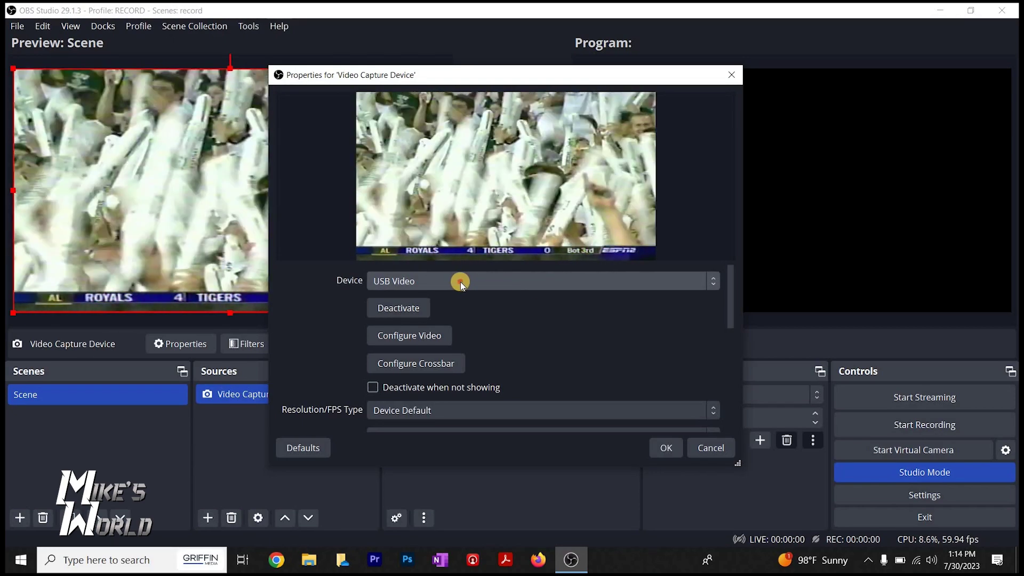
pyautogui.click(460, 281)
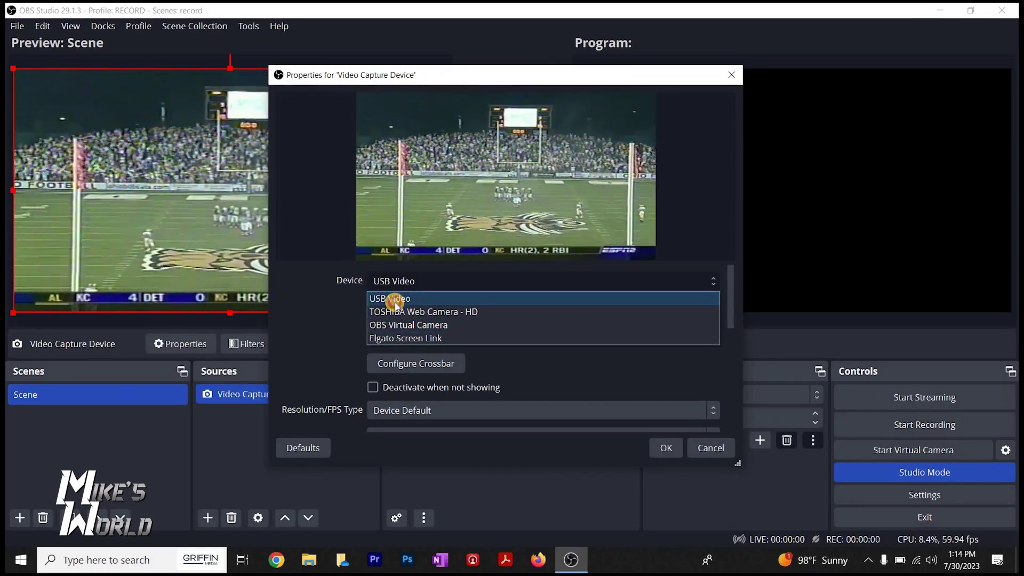
# Step: Keep USB Video as the capture device with Audio Output Mode set to Capture audio only
pyautogui.click(393, 298)
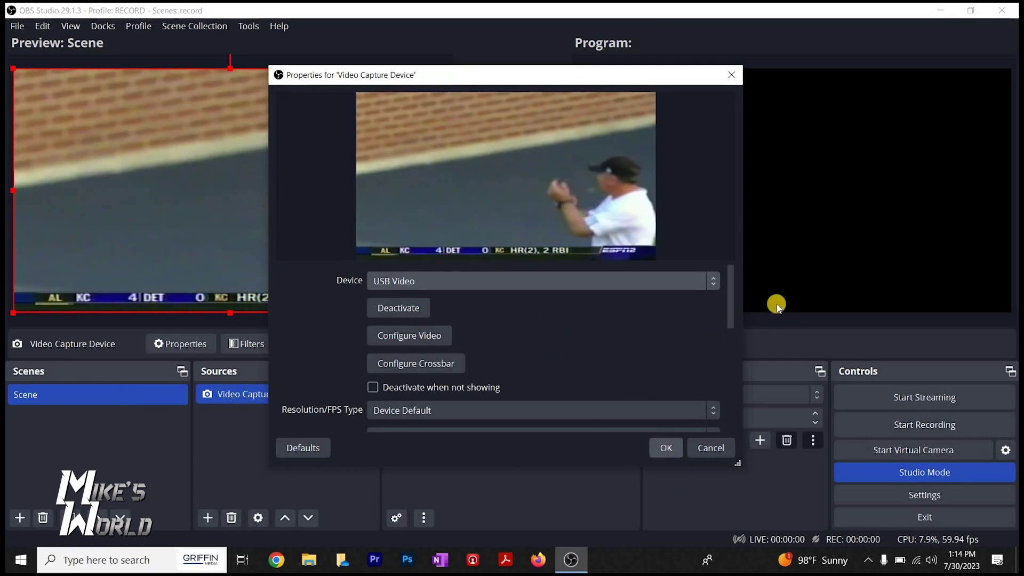
pyautogui.moveTo(730, 316); pyautogui.dragTo(735, 411)
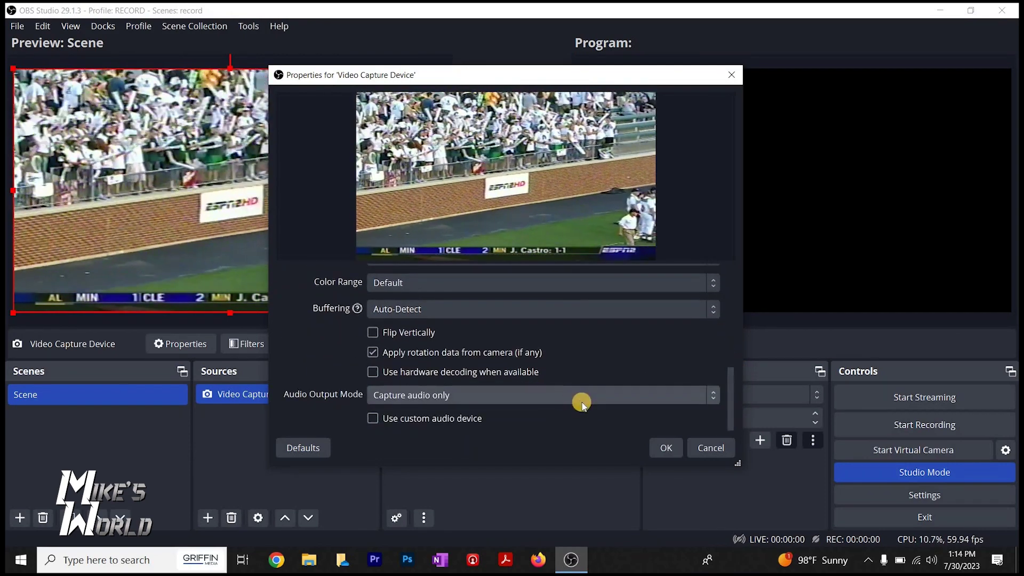
pyautogui.click(582, 404)
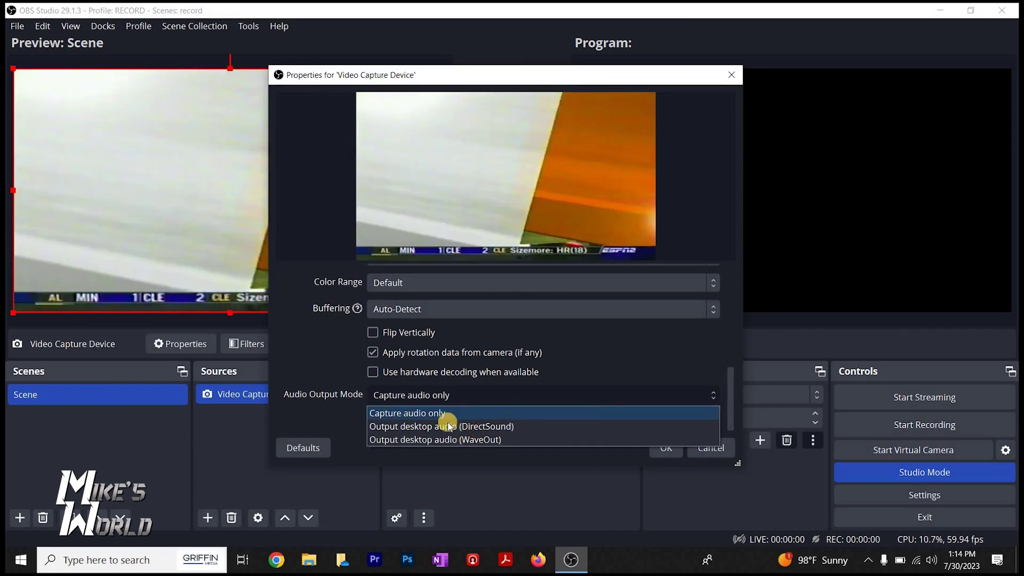
pyautogui.click(512, 412)
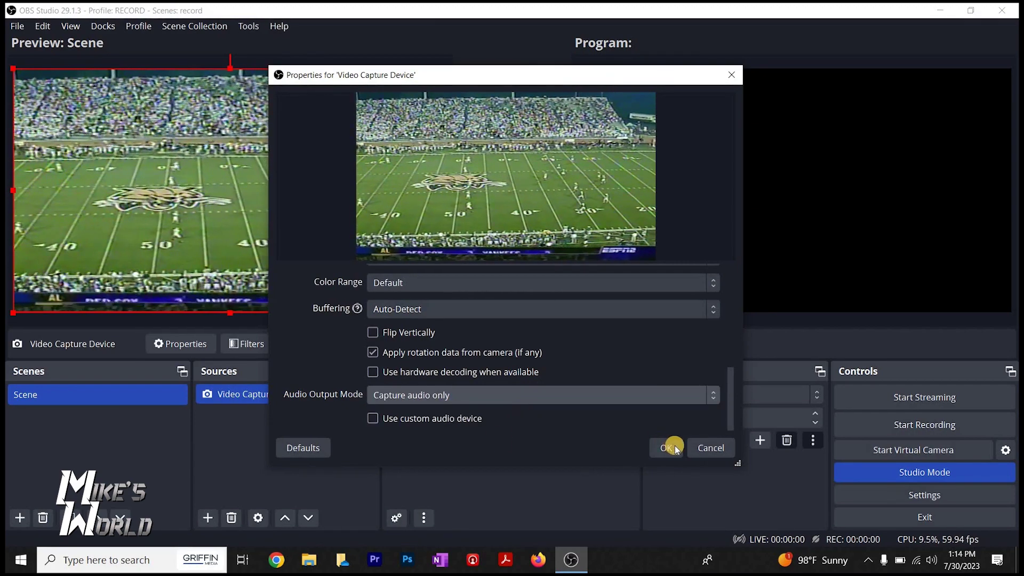
pyautogui.click(674, 446)
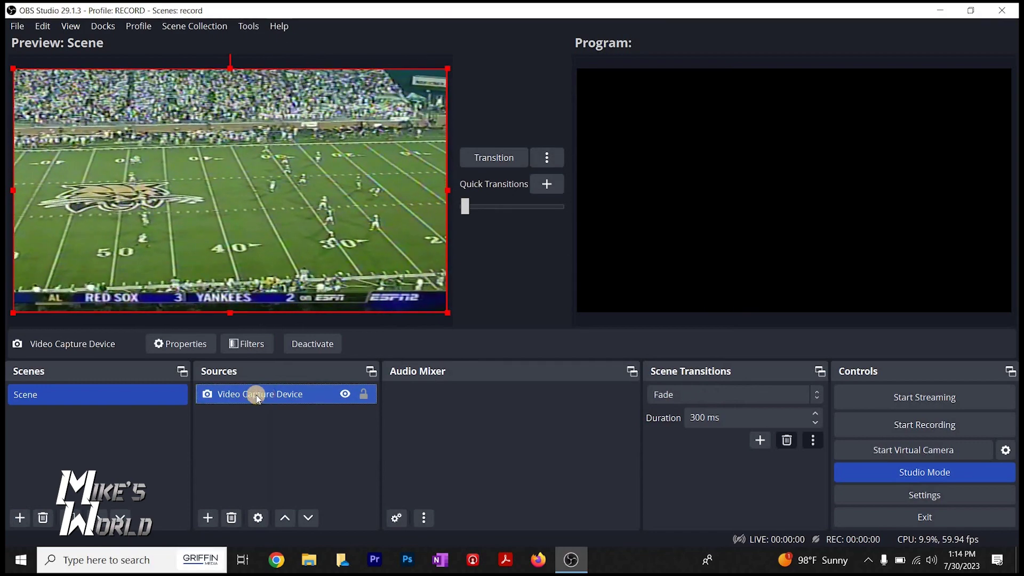
pyautogui.rightClick(244, 397)
# Step: Set the capture source's custom audio device to Digital Audio Interface (USB Digital Audio)
pyautogui.click(242, 393)
pyautogui.doubleClick(242, 394)
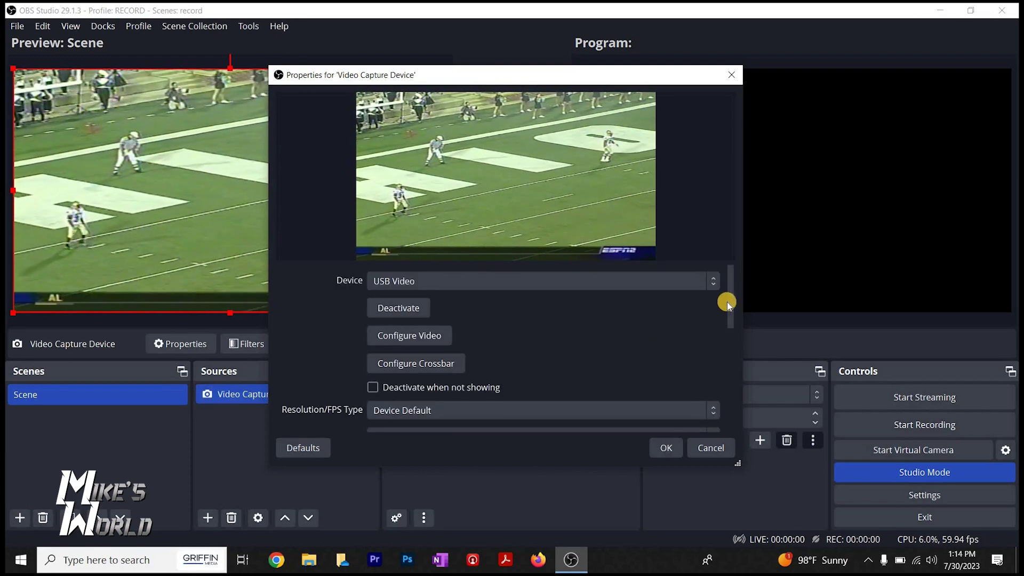
pyautogui.scroll(-6, 720, 399)
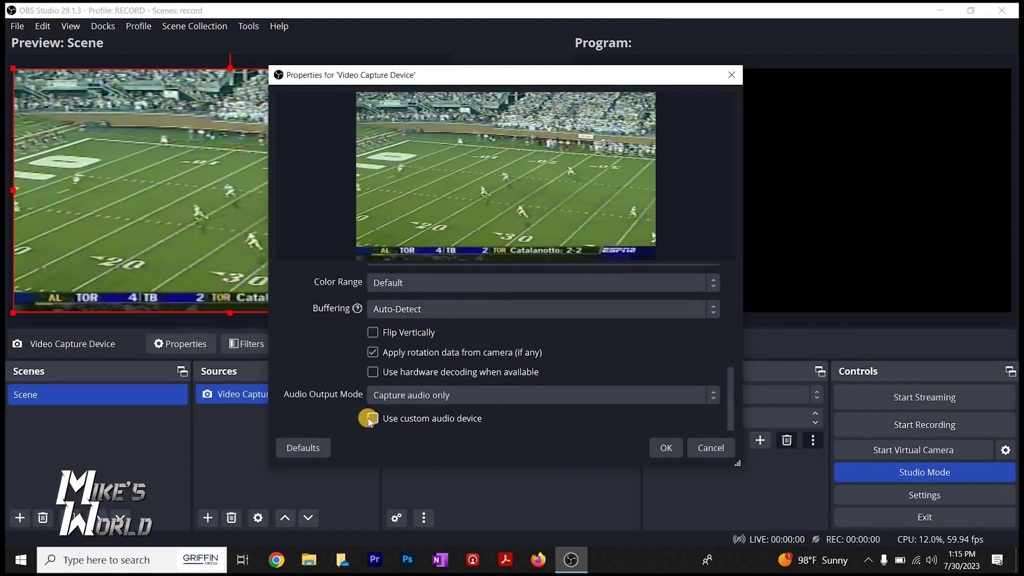
pyautogui.scroll(3, 384, 430)
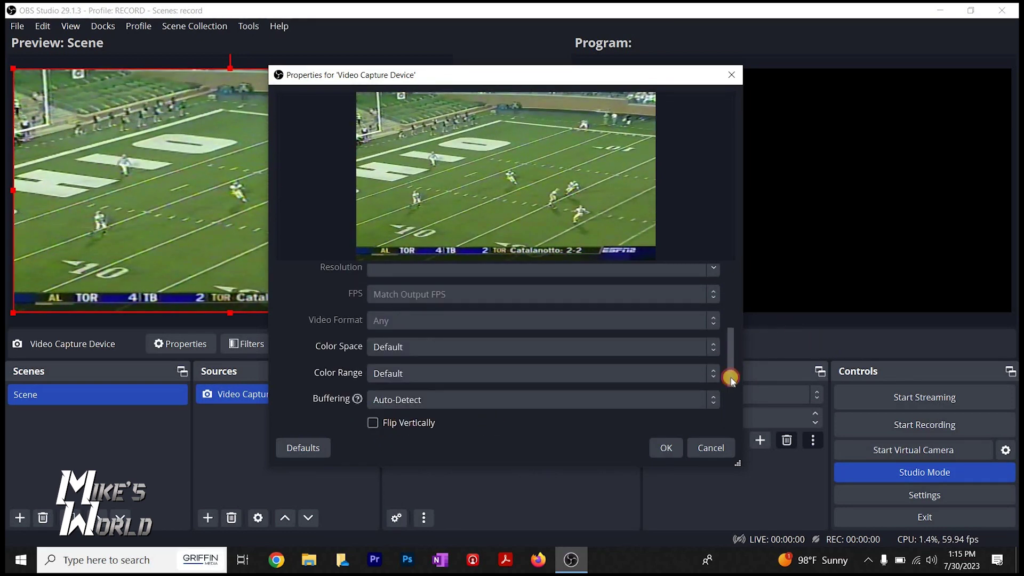
pyautogui.scroll(-4, 732, 378)
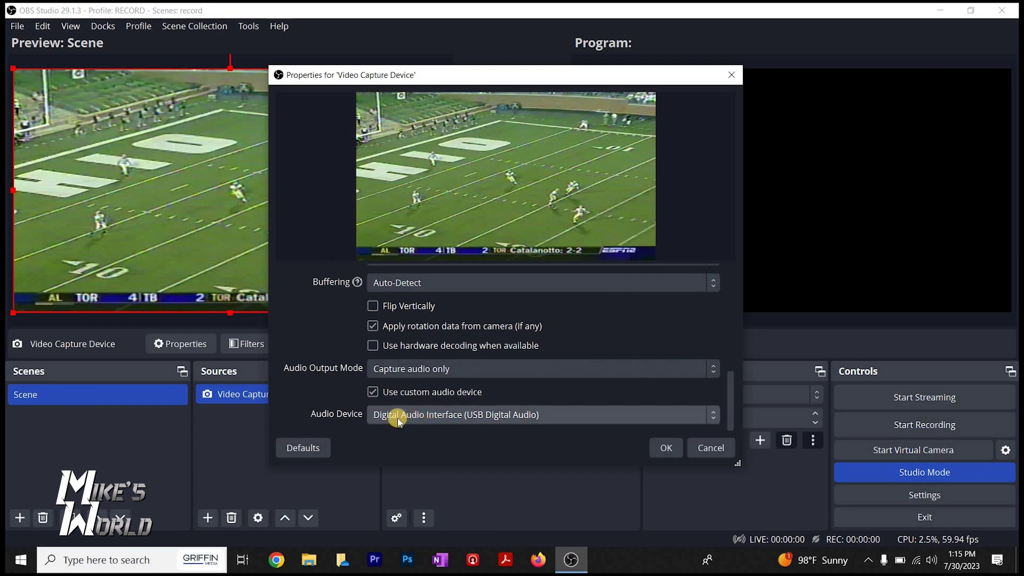
pyautogui.click(507, 416)
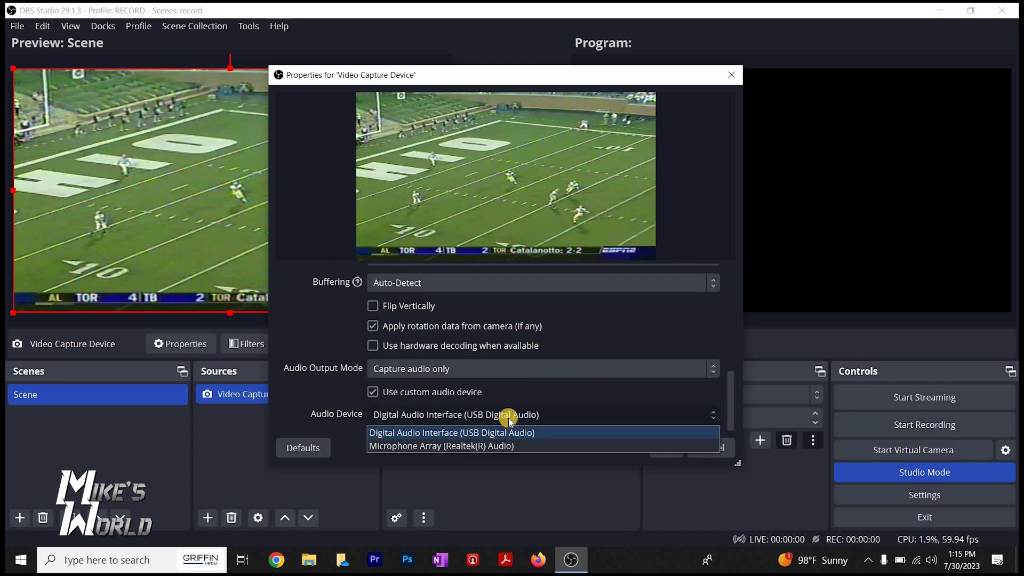
pyautogui.click(634, 456)
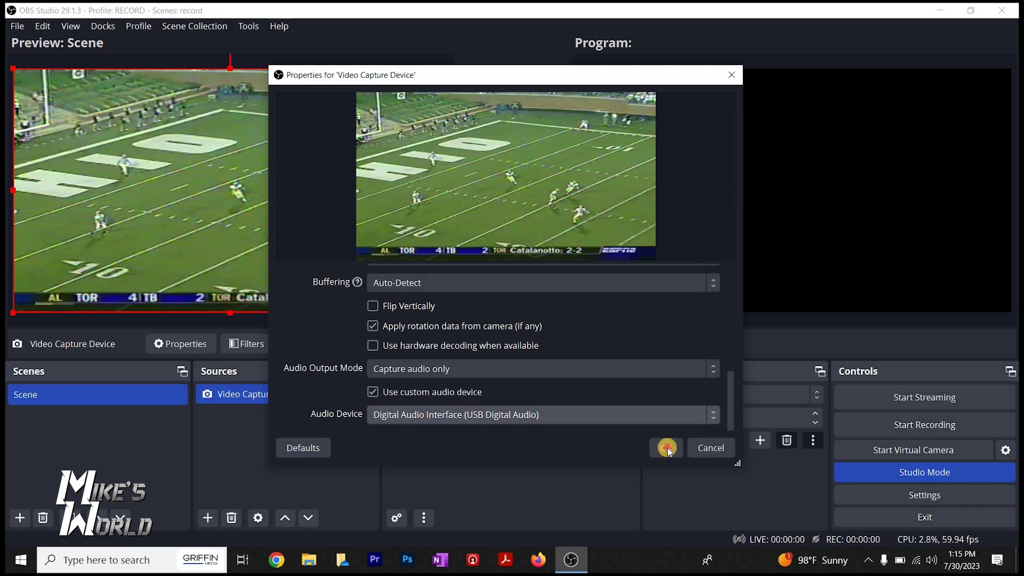
pyautogui.click(667, 447)
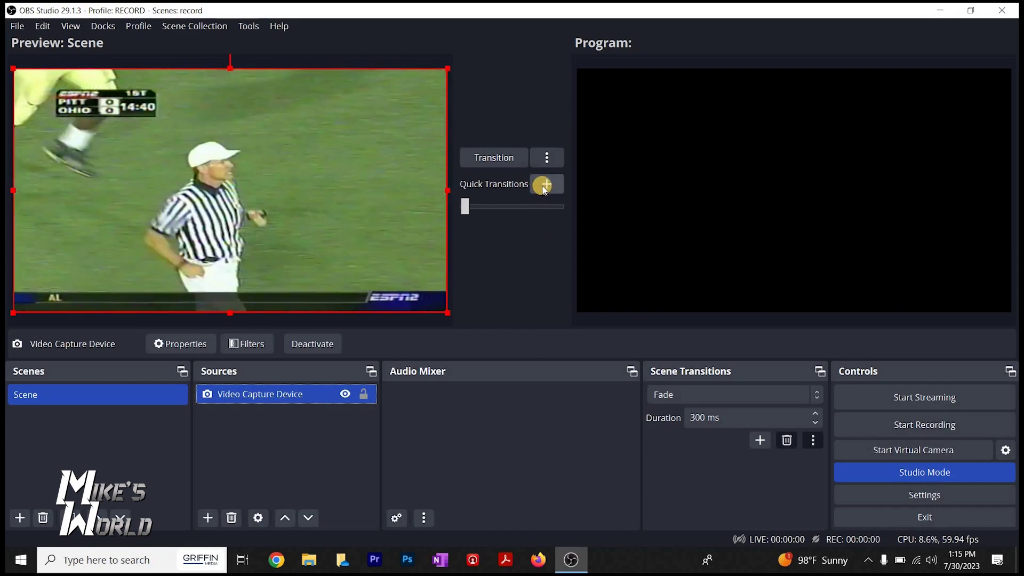
# Step: Send the scene to program and raise the Video Capture Device volume to 0.0 dB
pyautogui.click(494, 157)
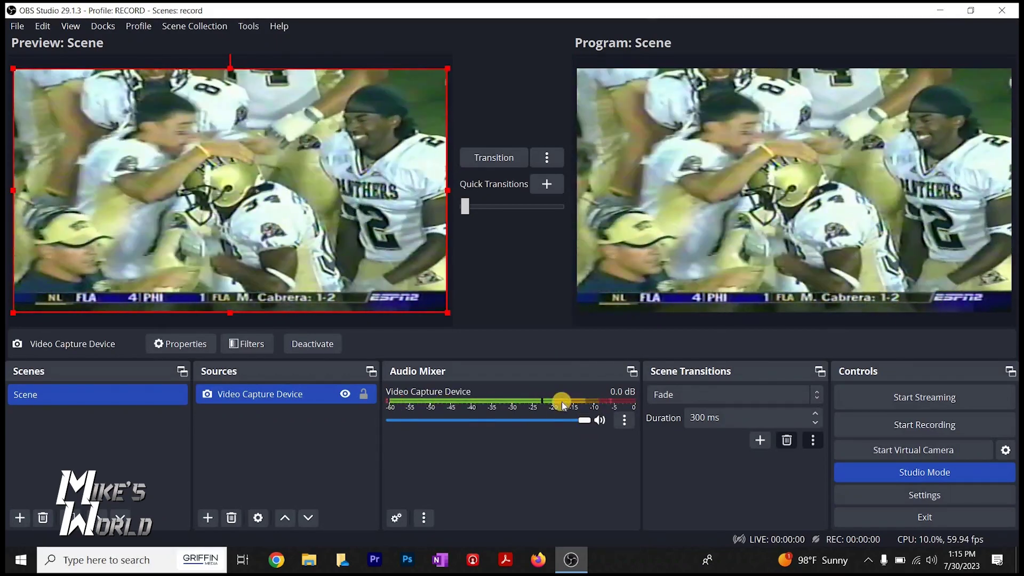
pyautogui.moveTo(588, 422); pyautogui.dragTo(436, 420)
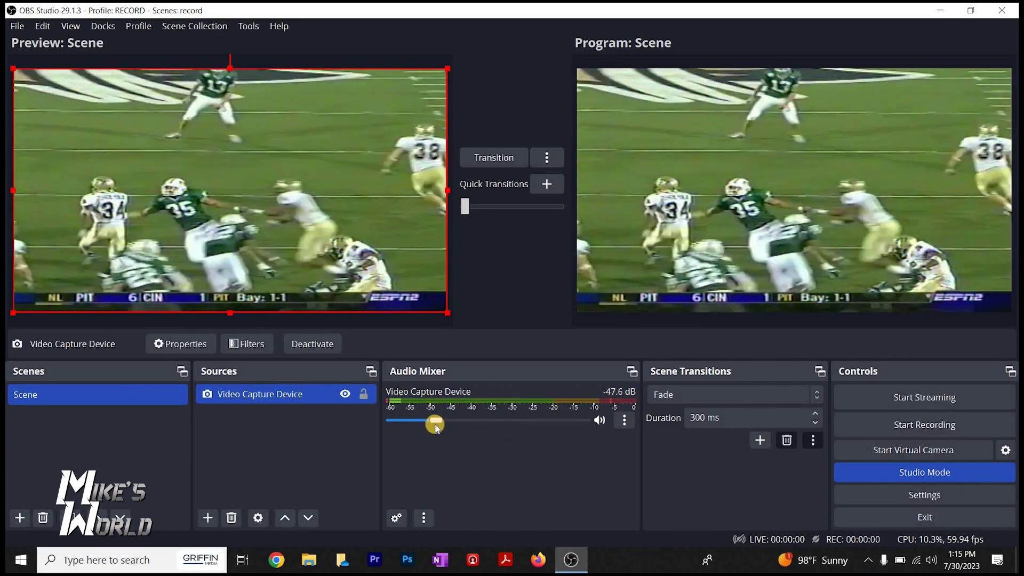
pyautogui.moveTo(434, 421); pyautogui.dragTo(568, 420)
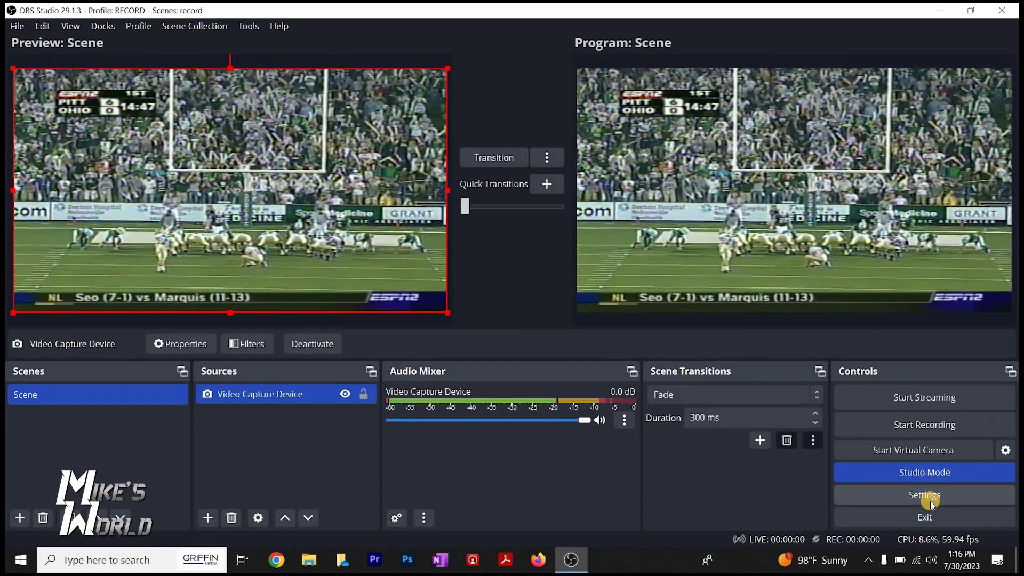
pyautogui.click(924, 494)
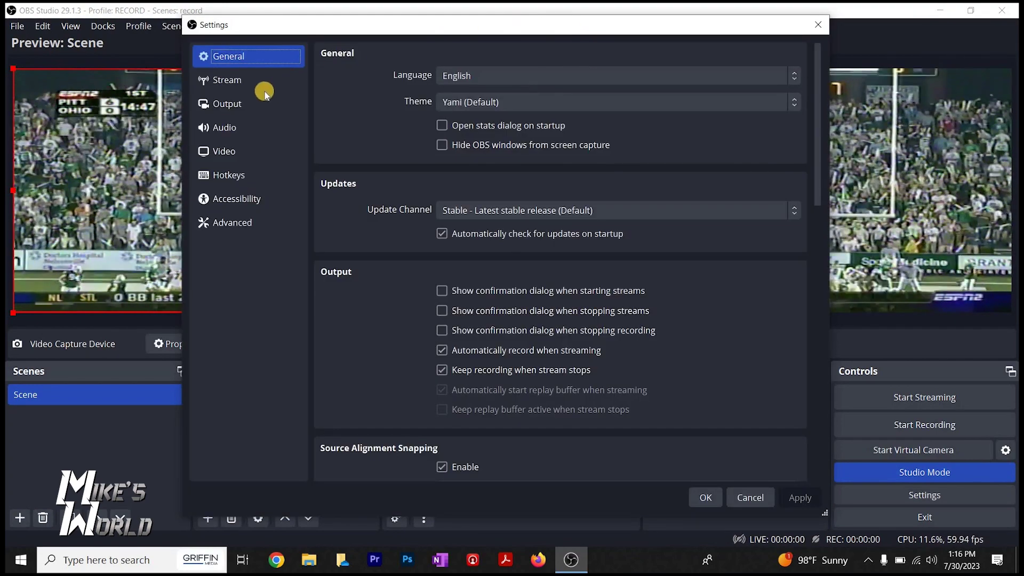
# Step: Review the Video, Audio and General settings pages, then move to the Output page
pyautogui.click(226, 153)
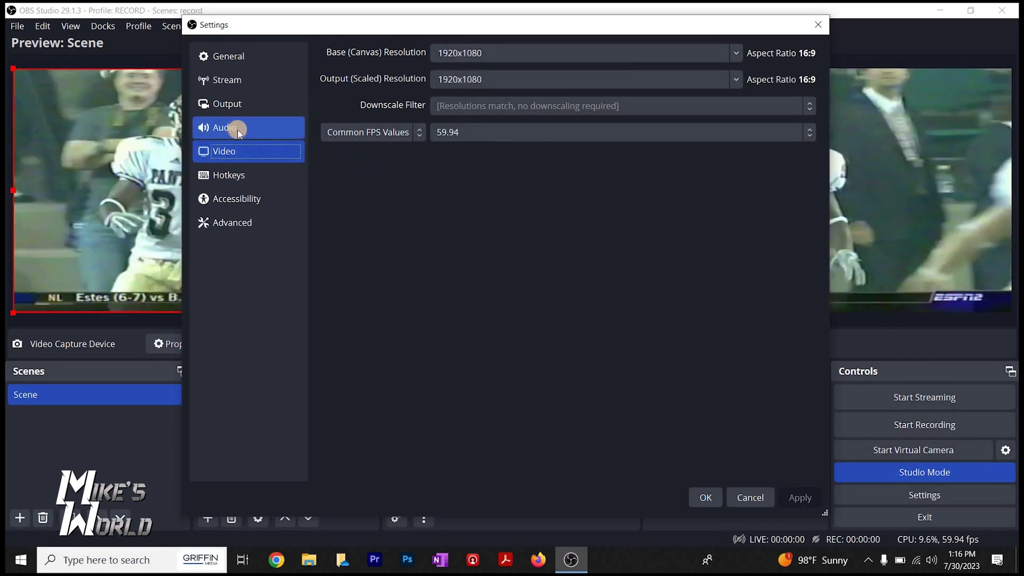
pyautogui.click(235, 128)
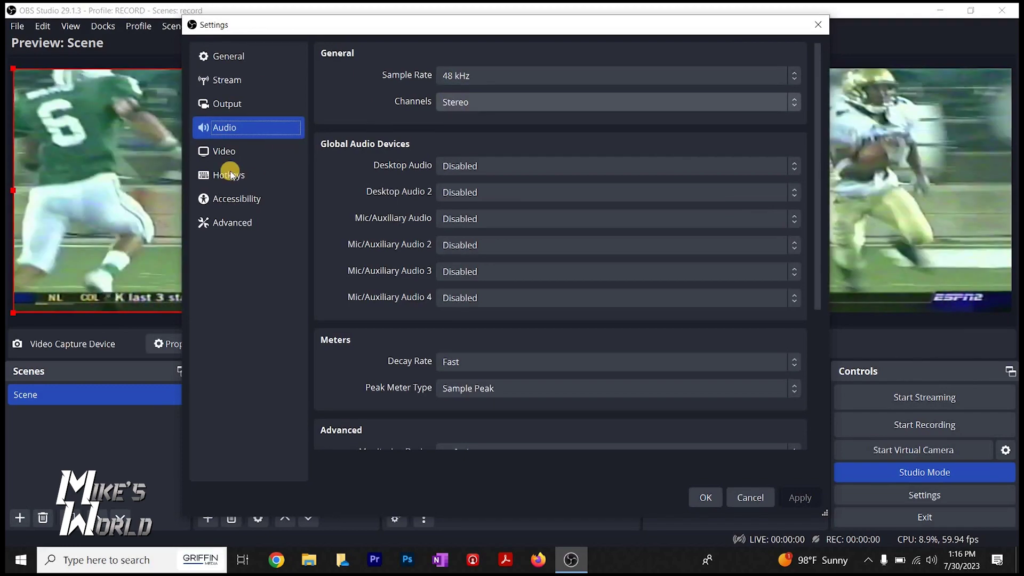
pyautogui.click(233, 60)
pyautogui.scroll(-6, 441, 290)
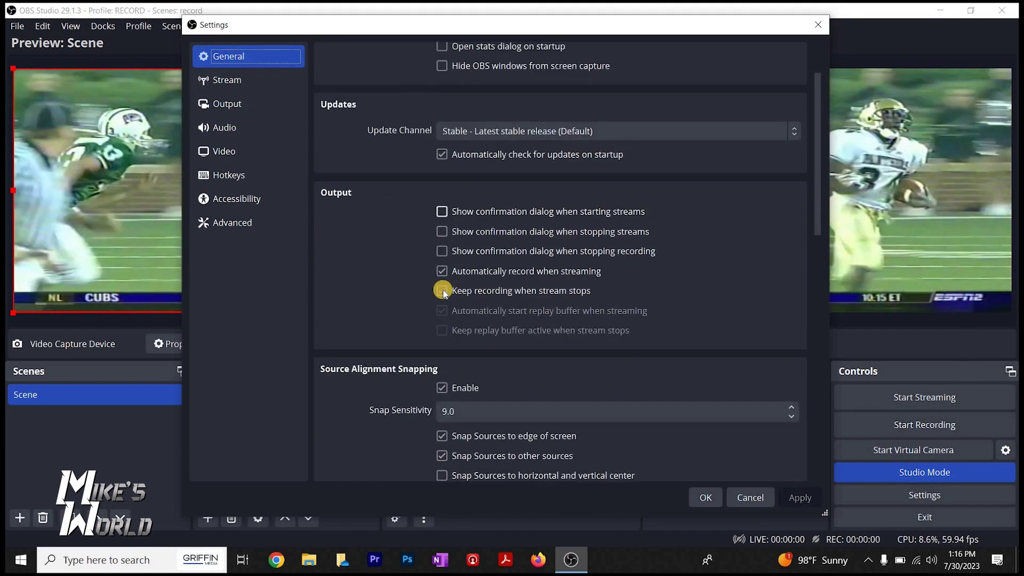
pyautogui.scroll(5, 391, 314)
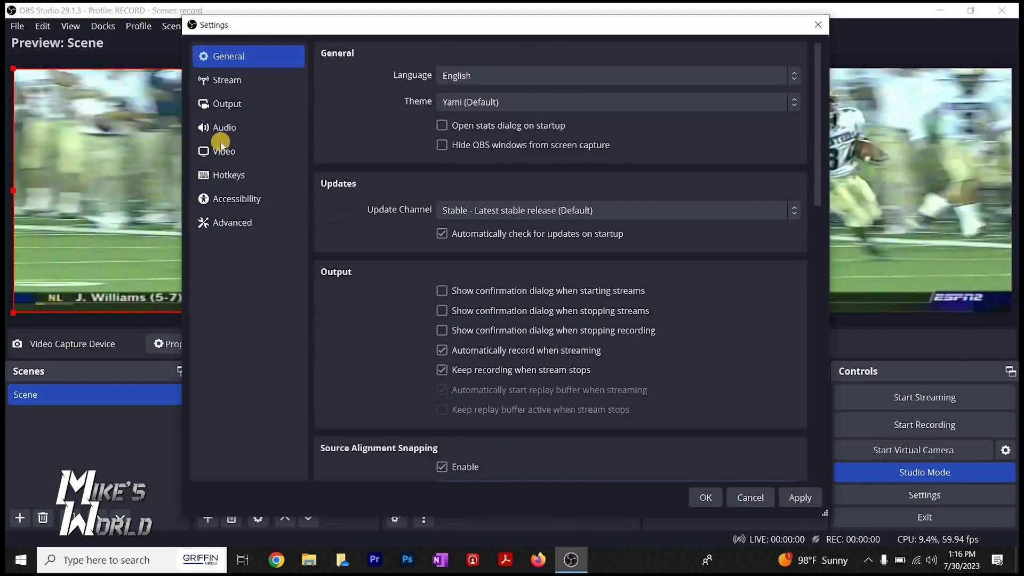
pyautogui.click(296, 154)
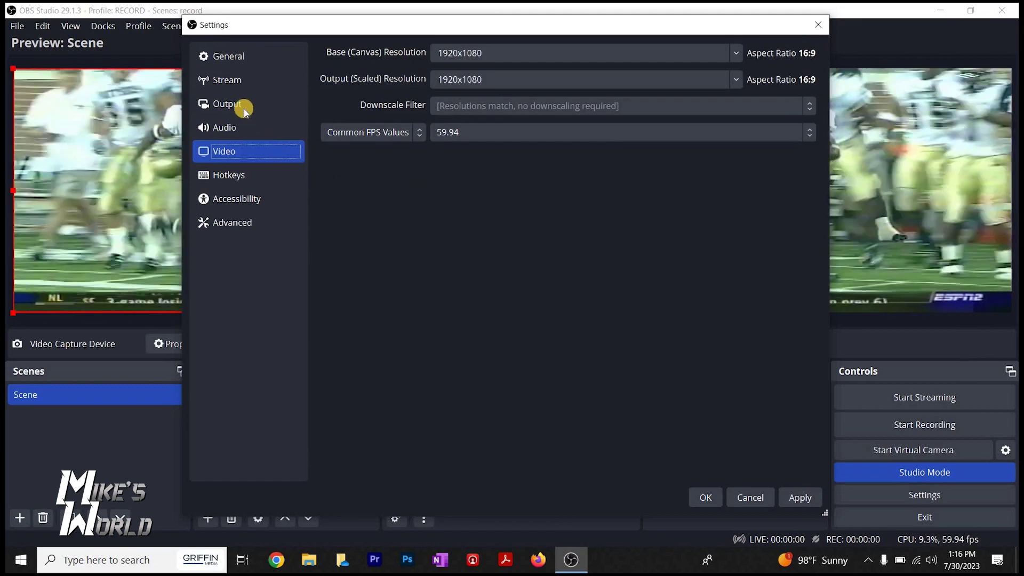
pyautogui.click(228, 101)
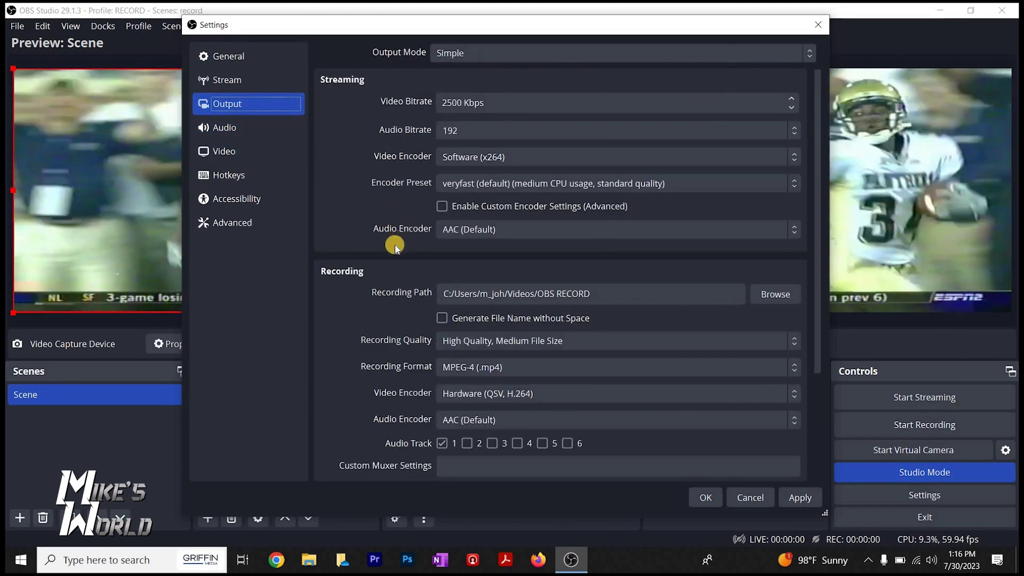
# Step: Check the Recording Path and bring up the Recording Quality choices in Simple output mode
pyautogui.scroll(-2, 393, 240)
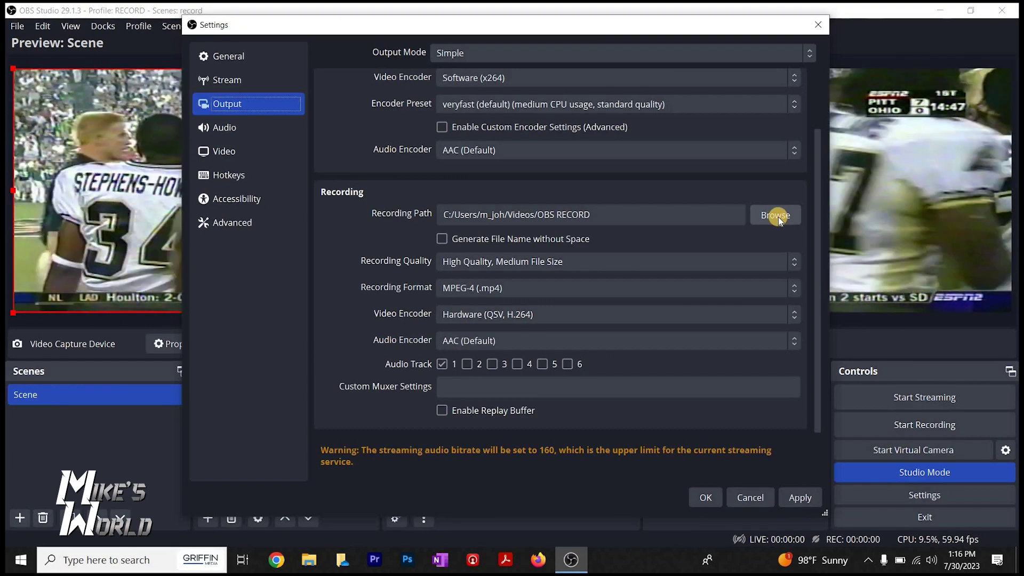
pyautogui.click(731, 214)
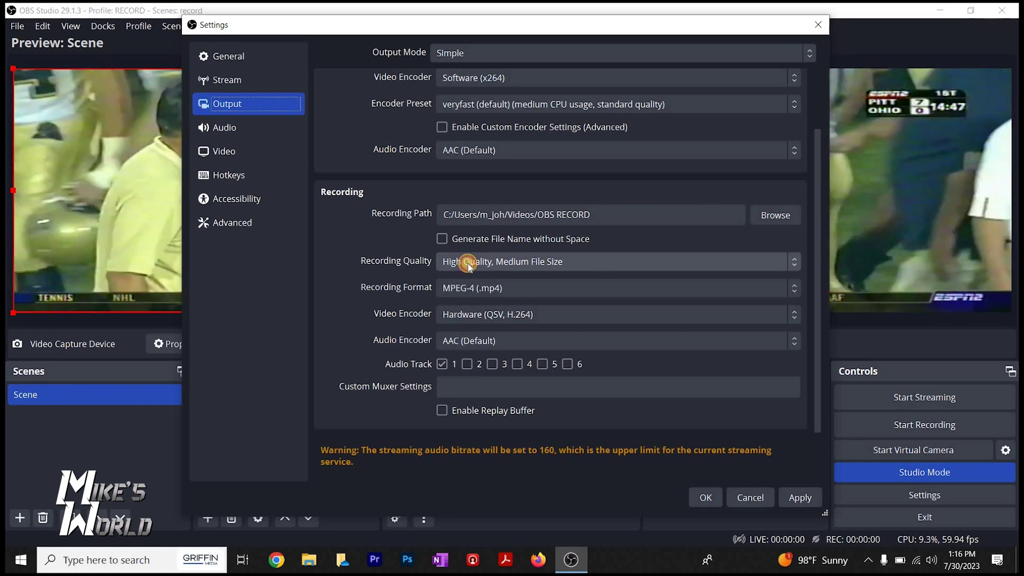
pyautogui.click(468, 264)
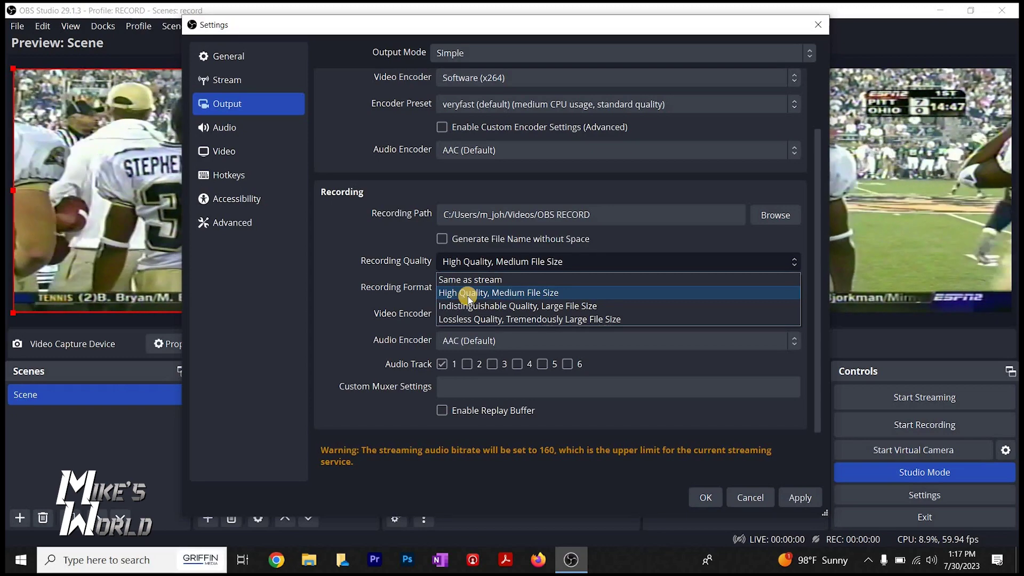
# Step: Keep High Quality, Medium File Size in MPEG-4 (.mp4) and enable Audio Track 2
pyautogui.click(468, 294)
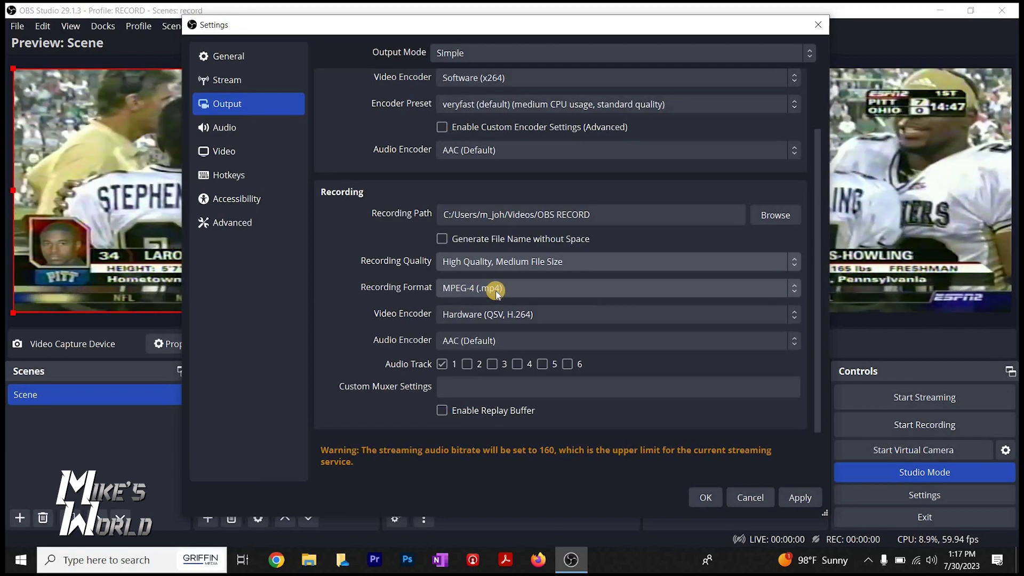
pyautogui.click(496, 293)
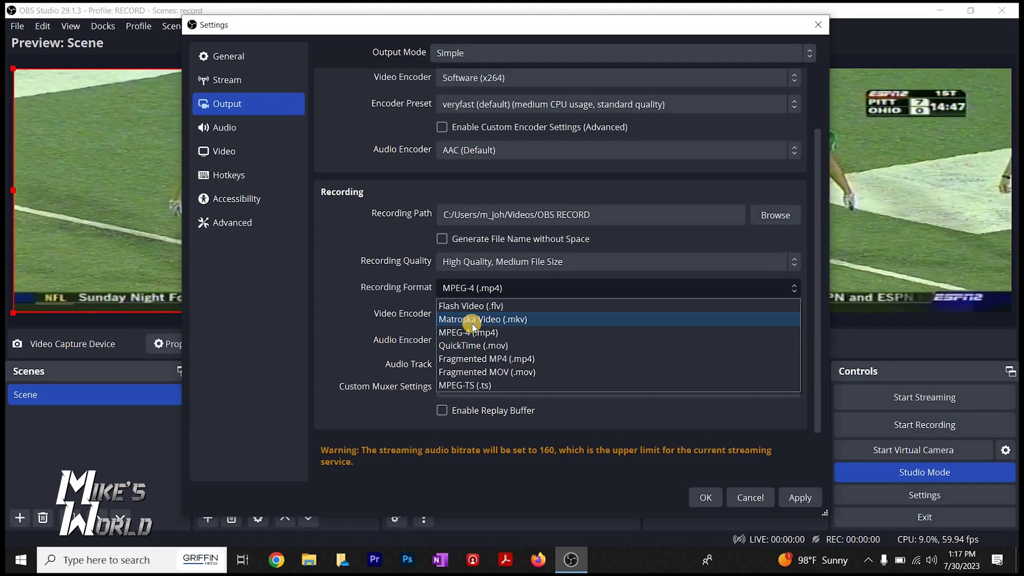
pyautogui.click(472, 332)
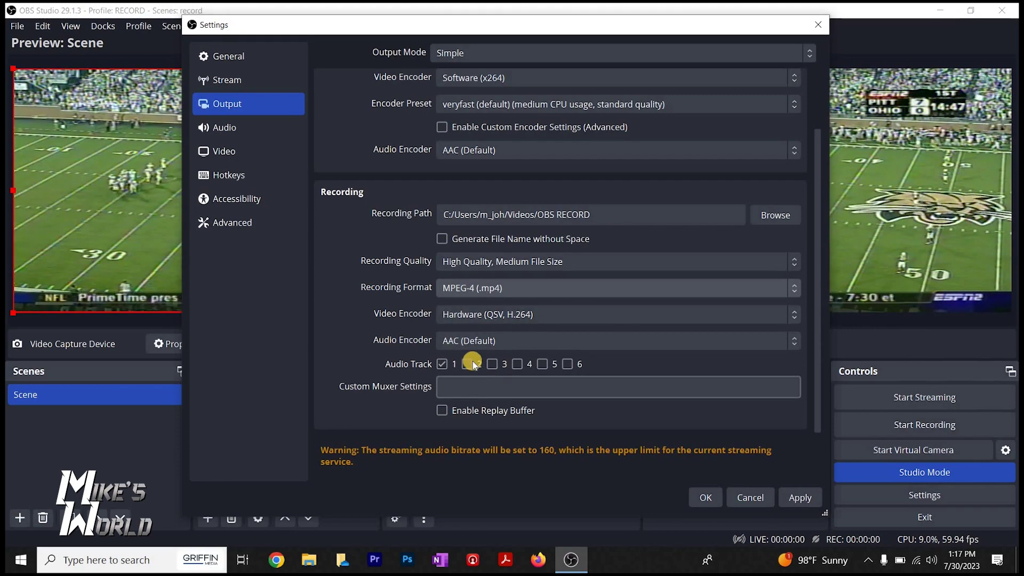
pyautogui.moveTo(467, 365); pyautogui.dragTo(447, 376)
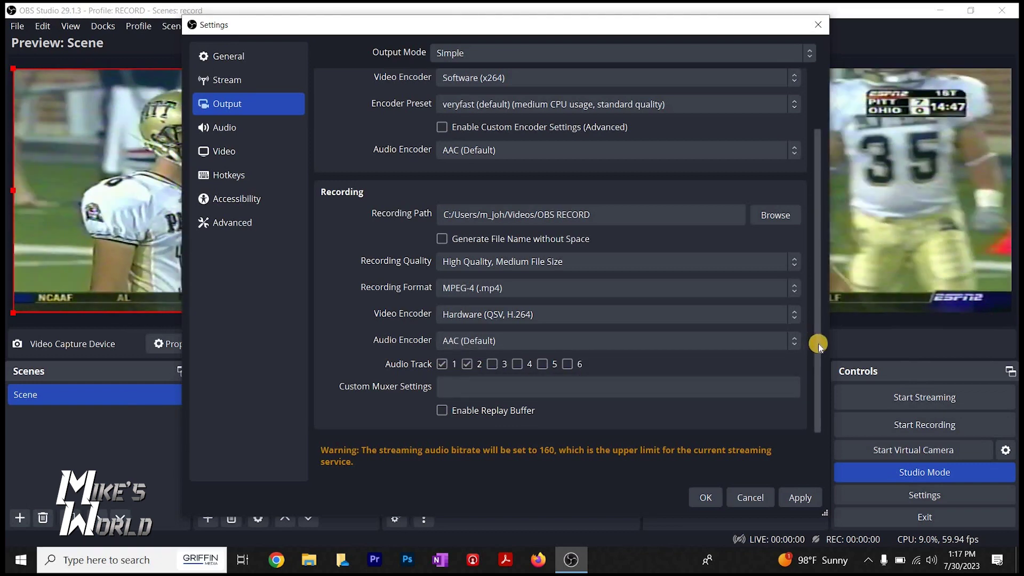
pyautogui.moveTo(815, 366); pyautogui.dragTo(715, 493)
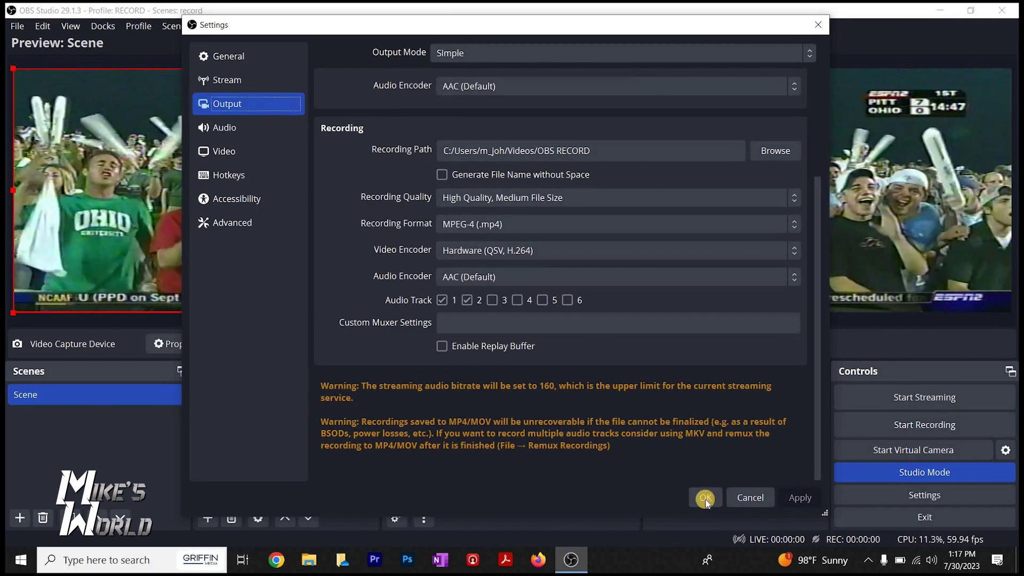
# Step: Save the output settings, record a short MP4 clip of the live VHS footage, then close OBS Studio
pyautogui.click(705, 497)
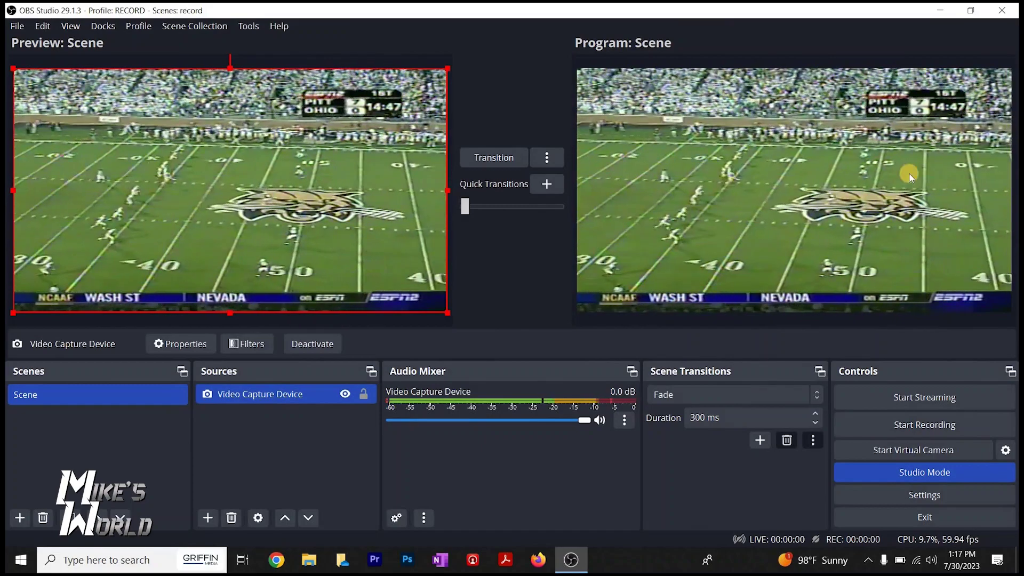
pyautogui.click(938, 434)
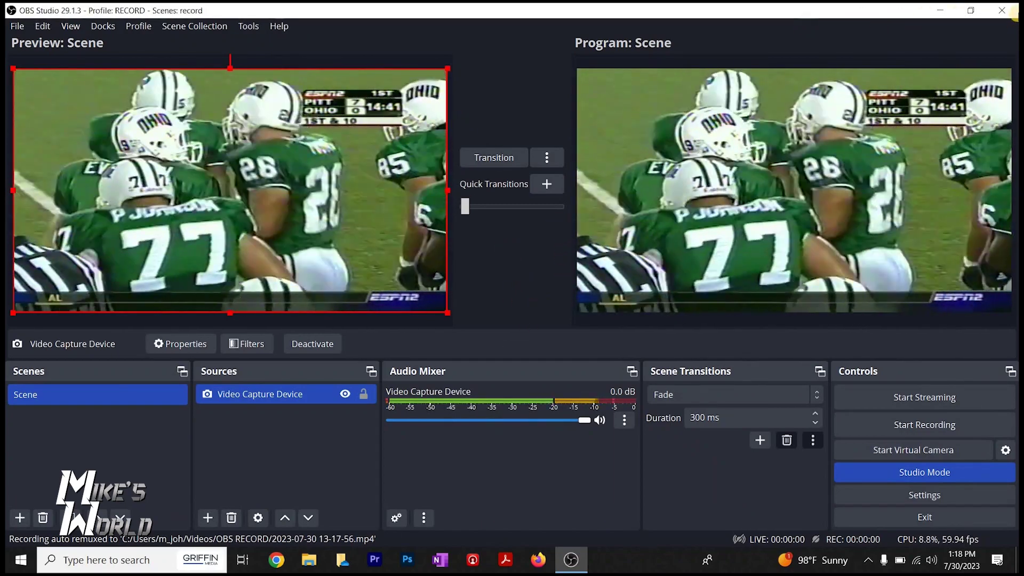
pyautogui.click(1005, 12)
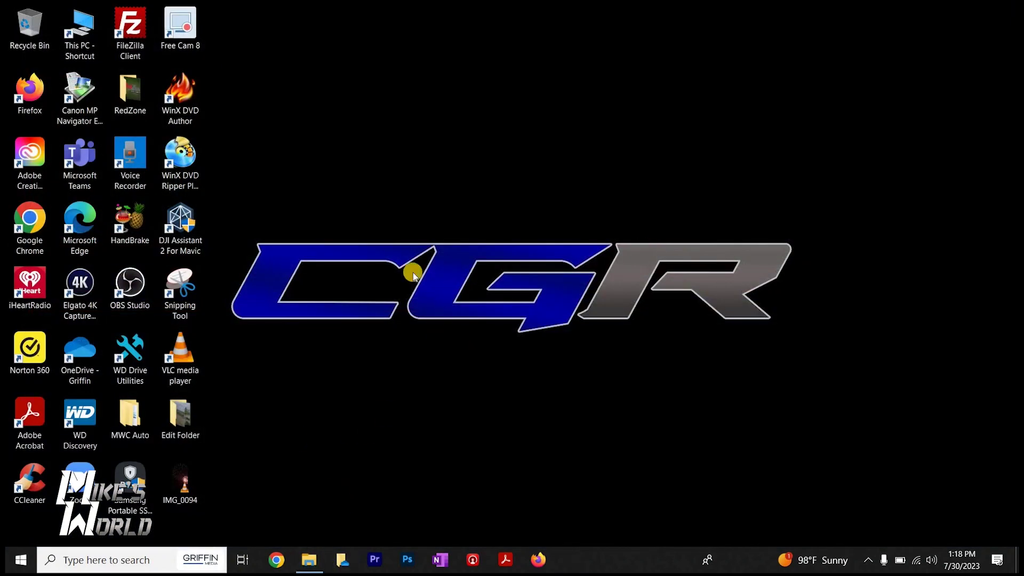
pyautogui.press('super+e')
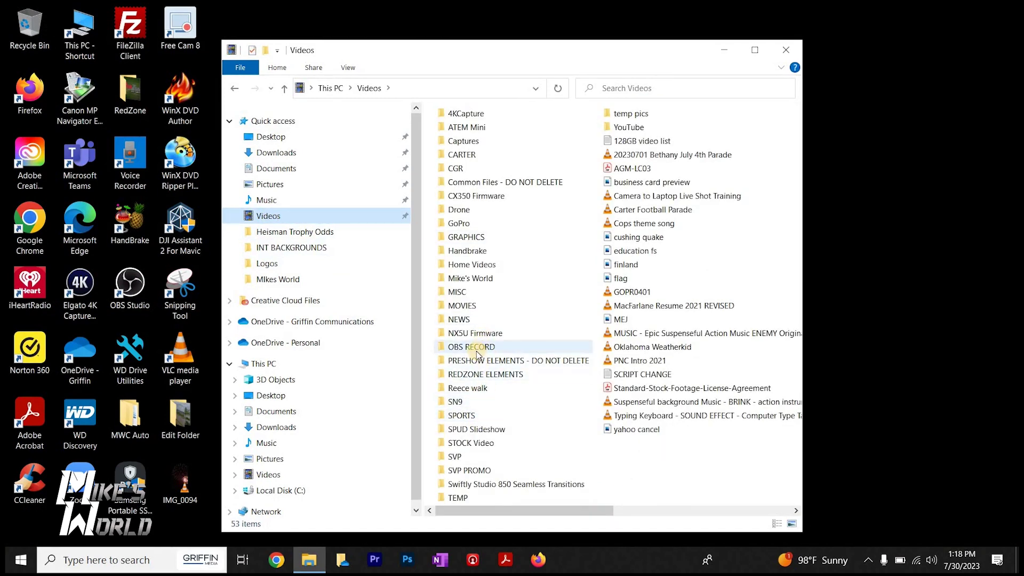
pyautogui.doubleClick(521, 346)
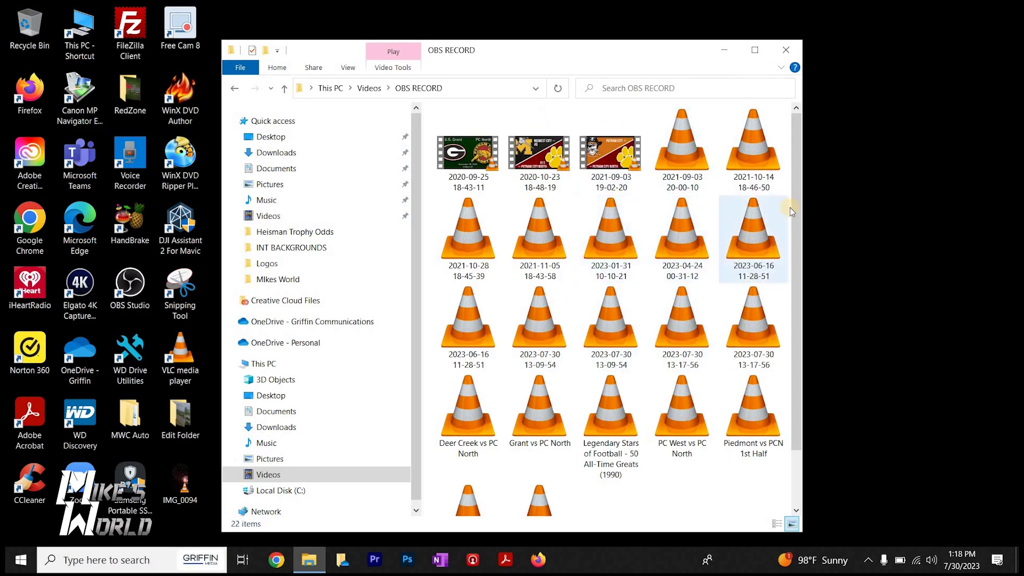
pyautogui.scroll(-1, 797, 238)
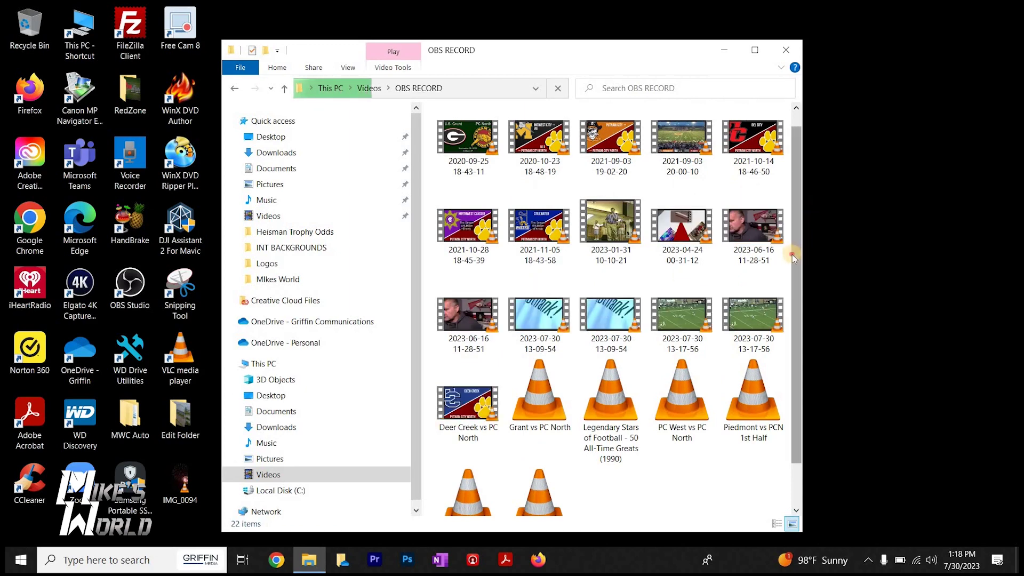
pyautogui.scroll(-3, 773, 275)
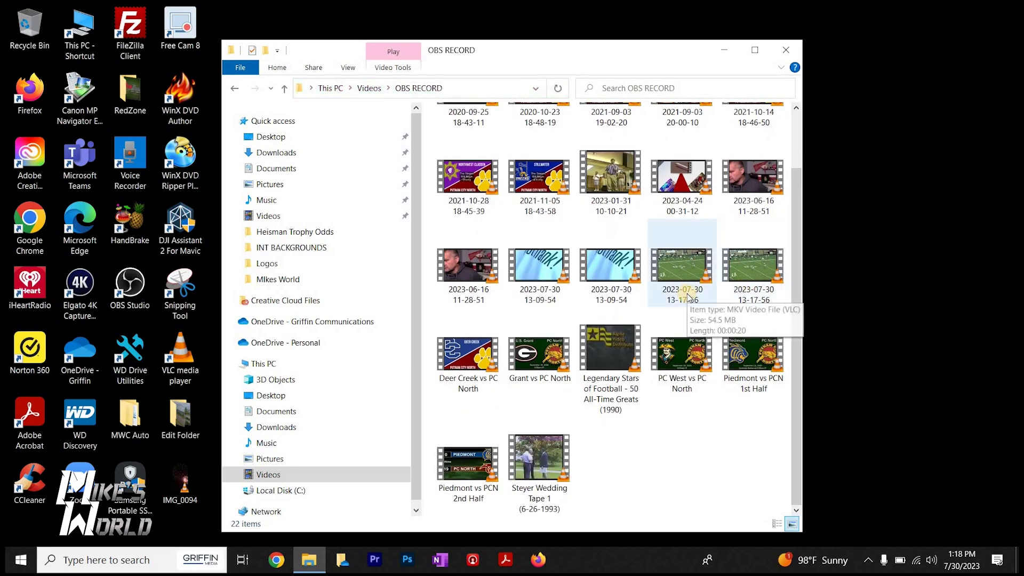
pyautogui.click(749, 277)
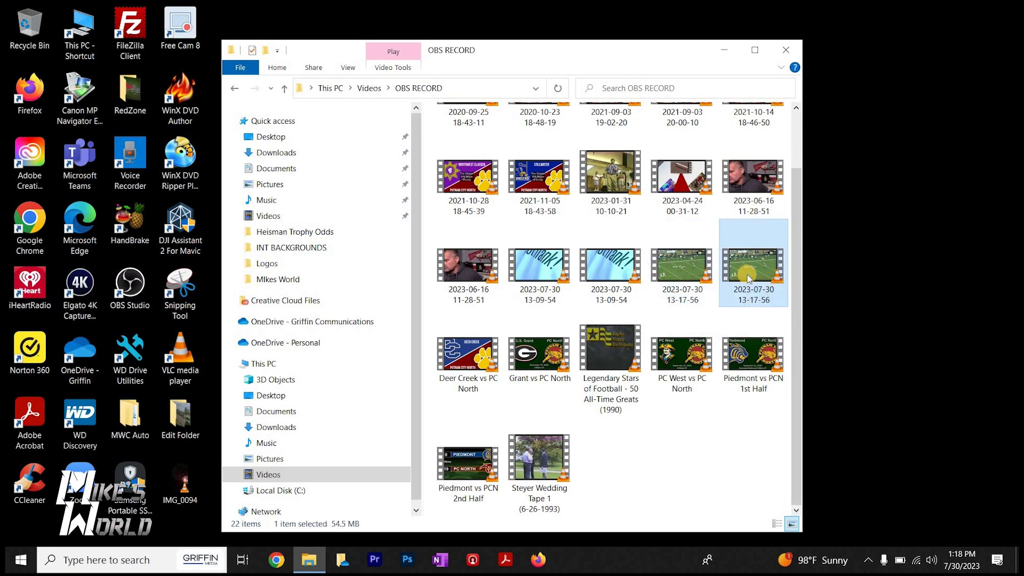
pyautogui.doubleClick(749, 277)
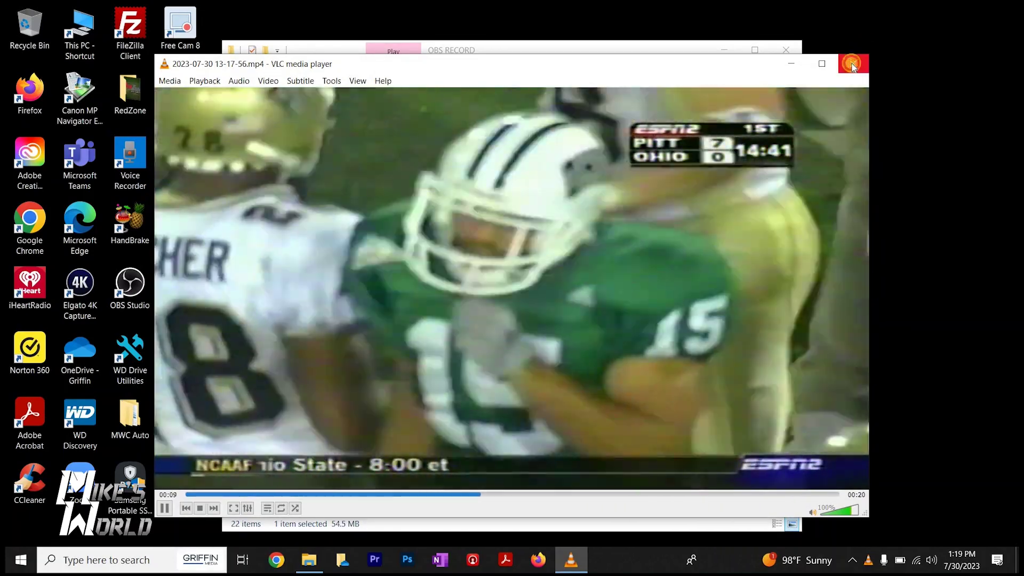
pyautogui.click(852, 64)
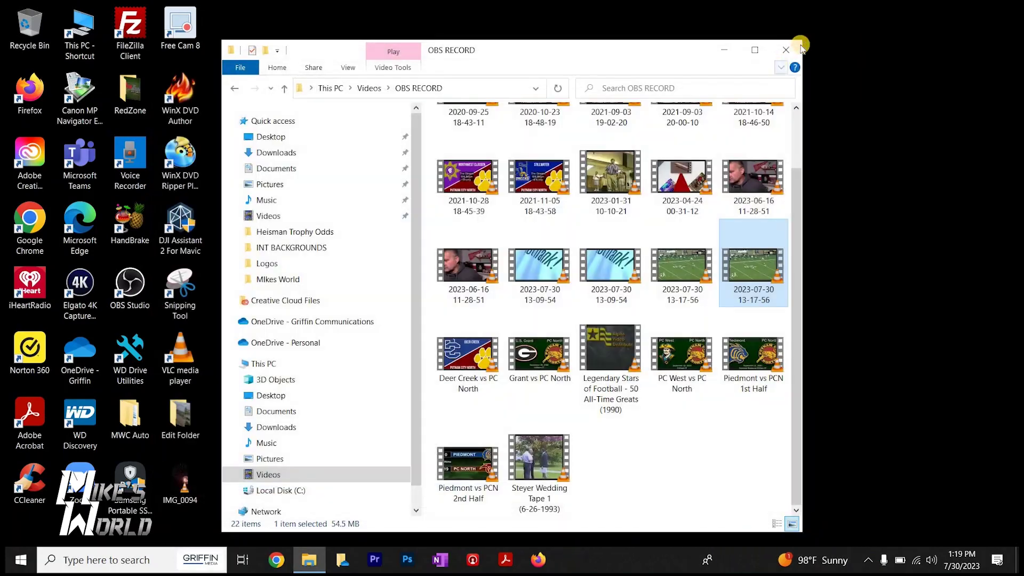